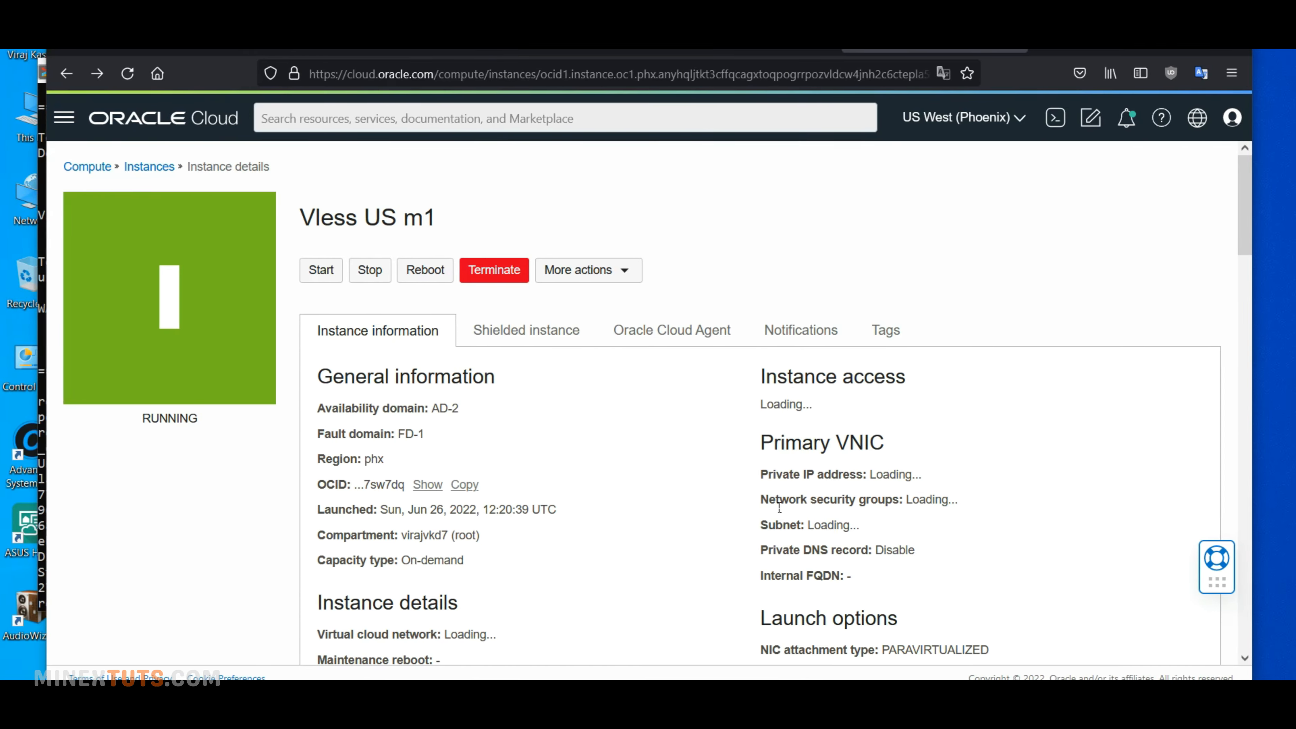
# Add an ingress rule to the common ARM default security list allowing TCP from 0.0.0.0/0 to destination port 9443
pyautogui.scroll(-6, 865, 501)
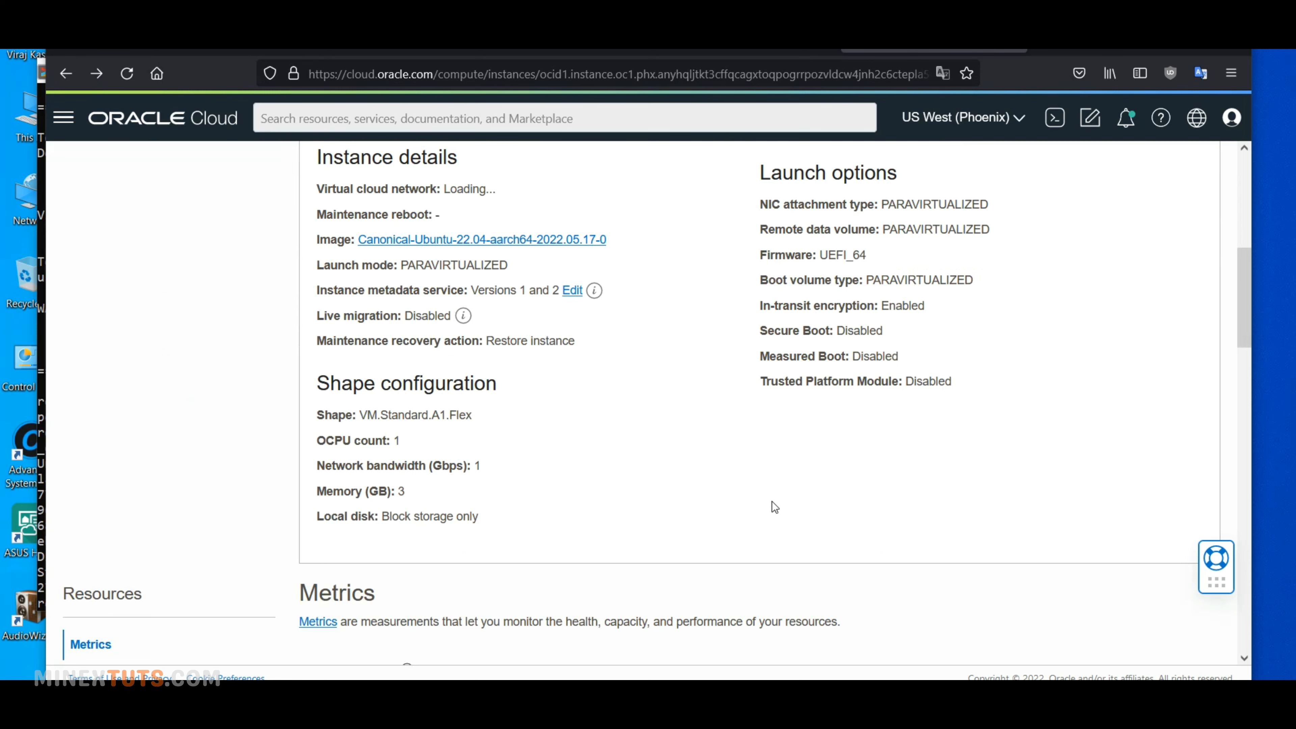
pyautogui.scroll(5, 772, 501)
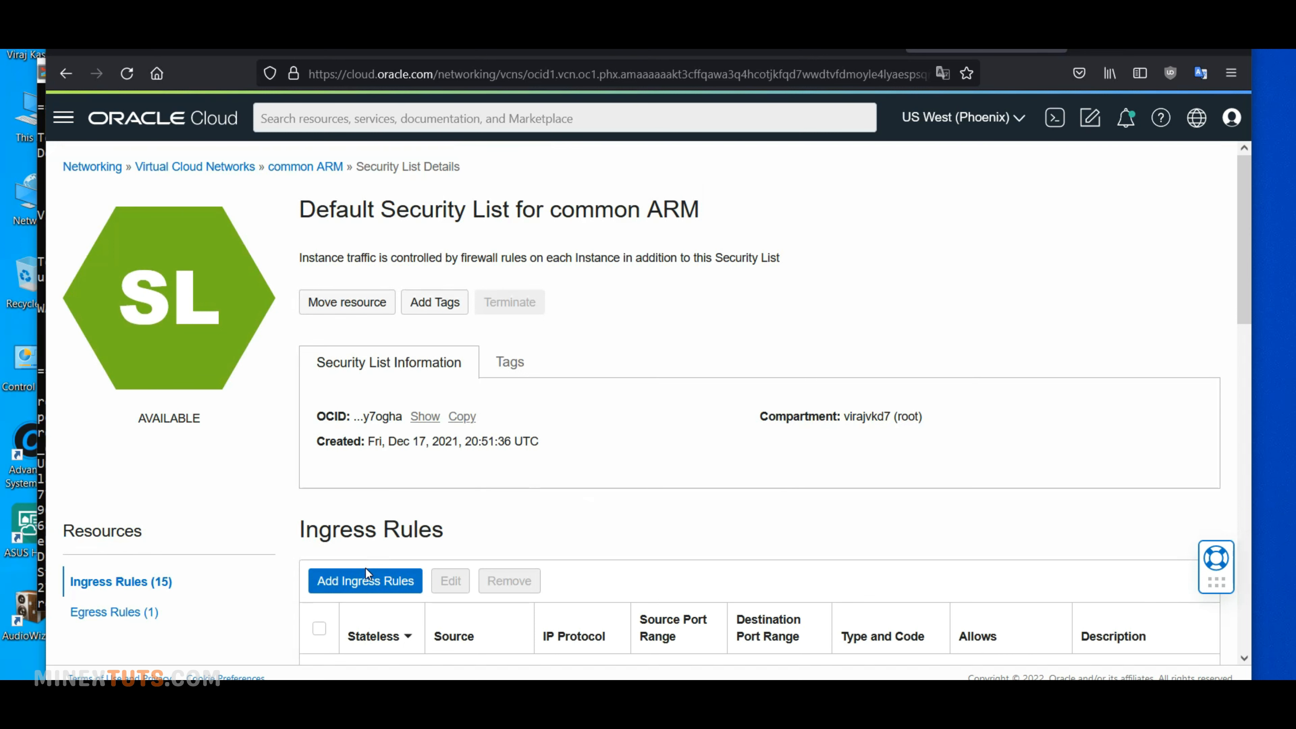
pyautogui.click(365, 572)
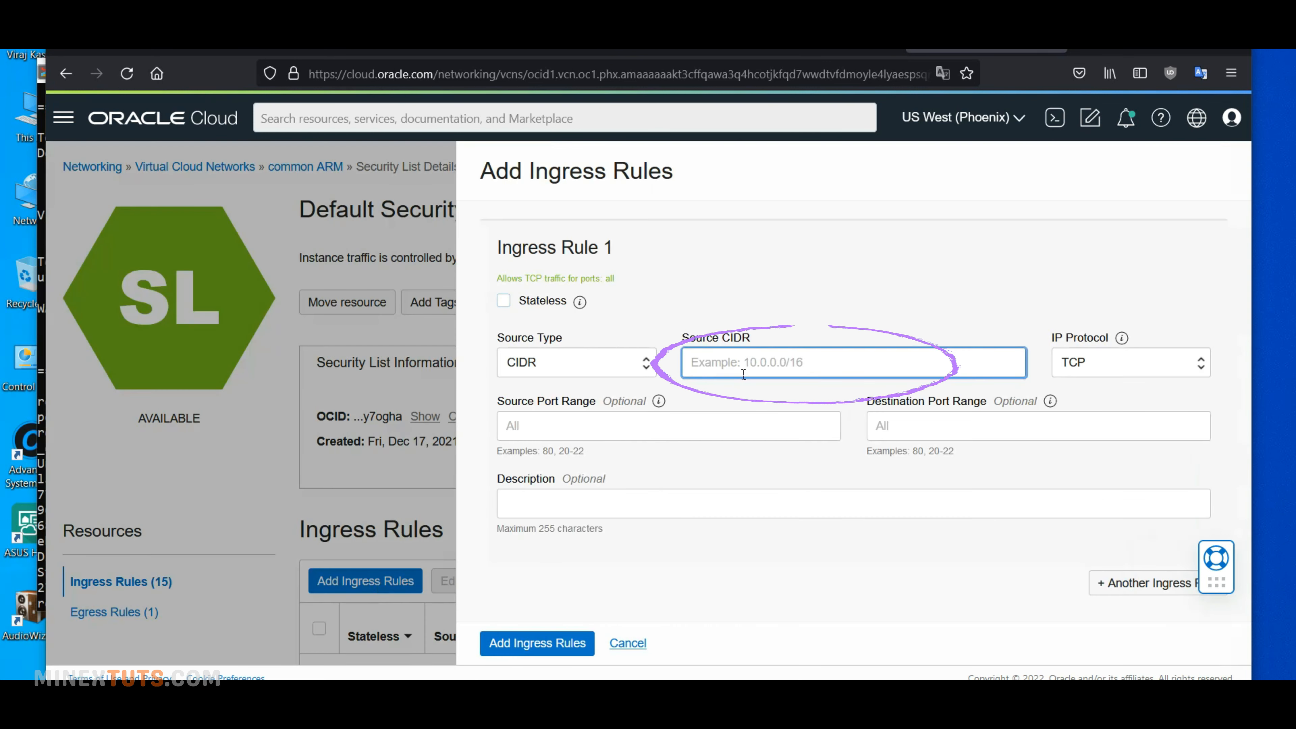
pyautogui.write('0.0.0.0/0')
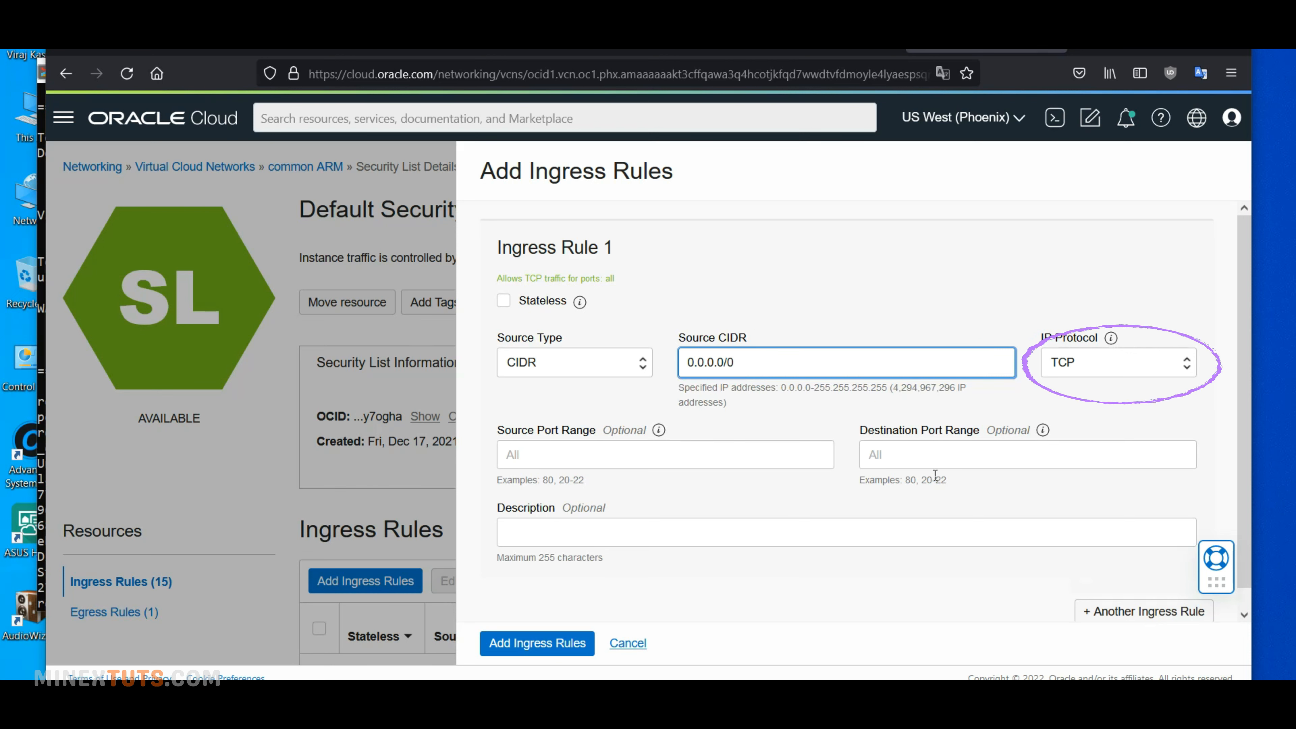
pyautogui.click(954, 456)
pyautogui.write('9443')
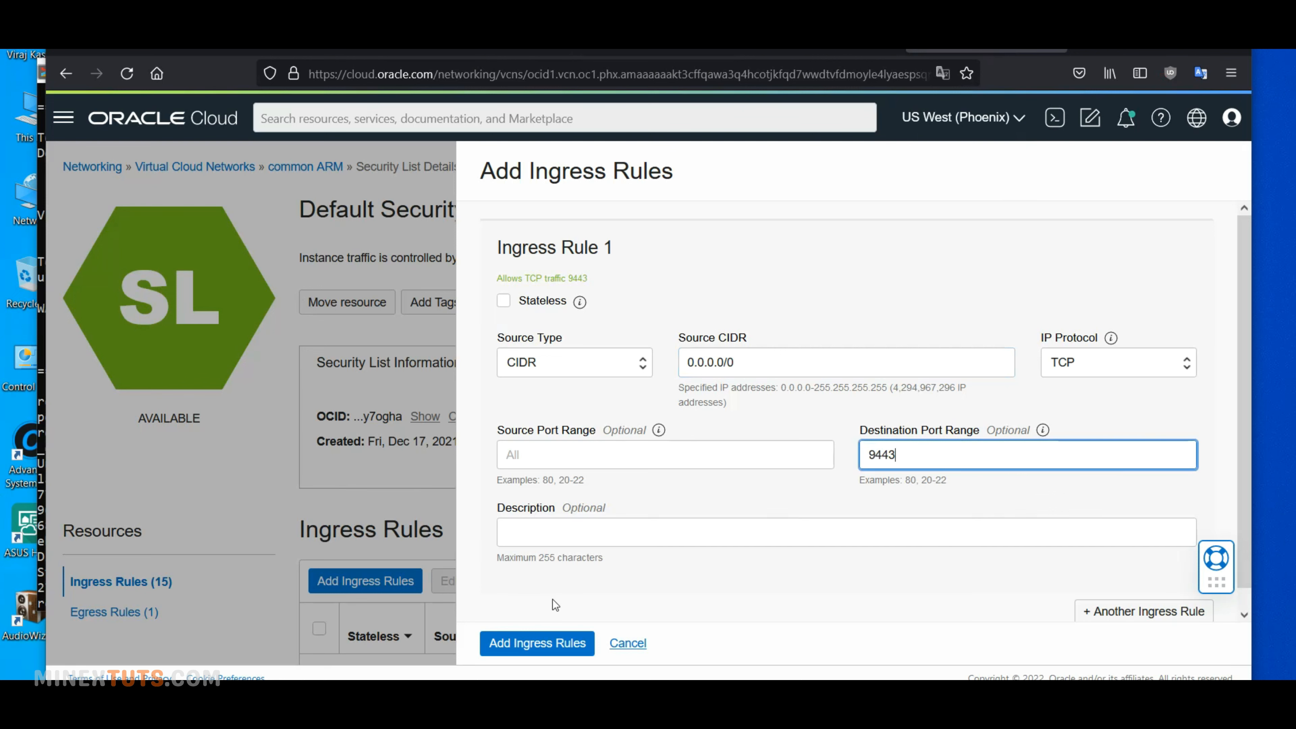
pyautogui.click(555, 648)
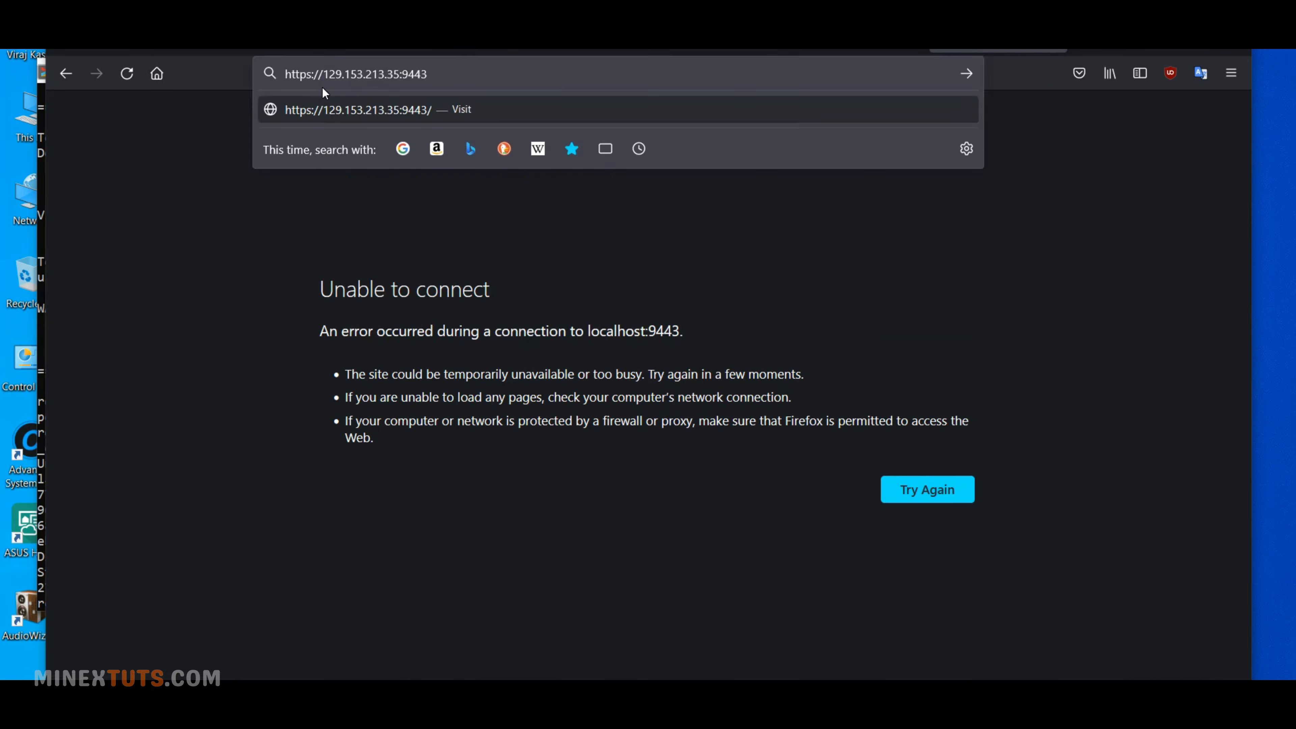
pyautogui.press('Return')
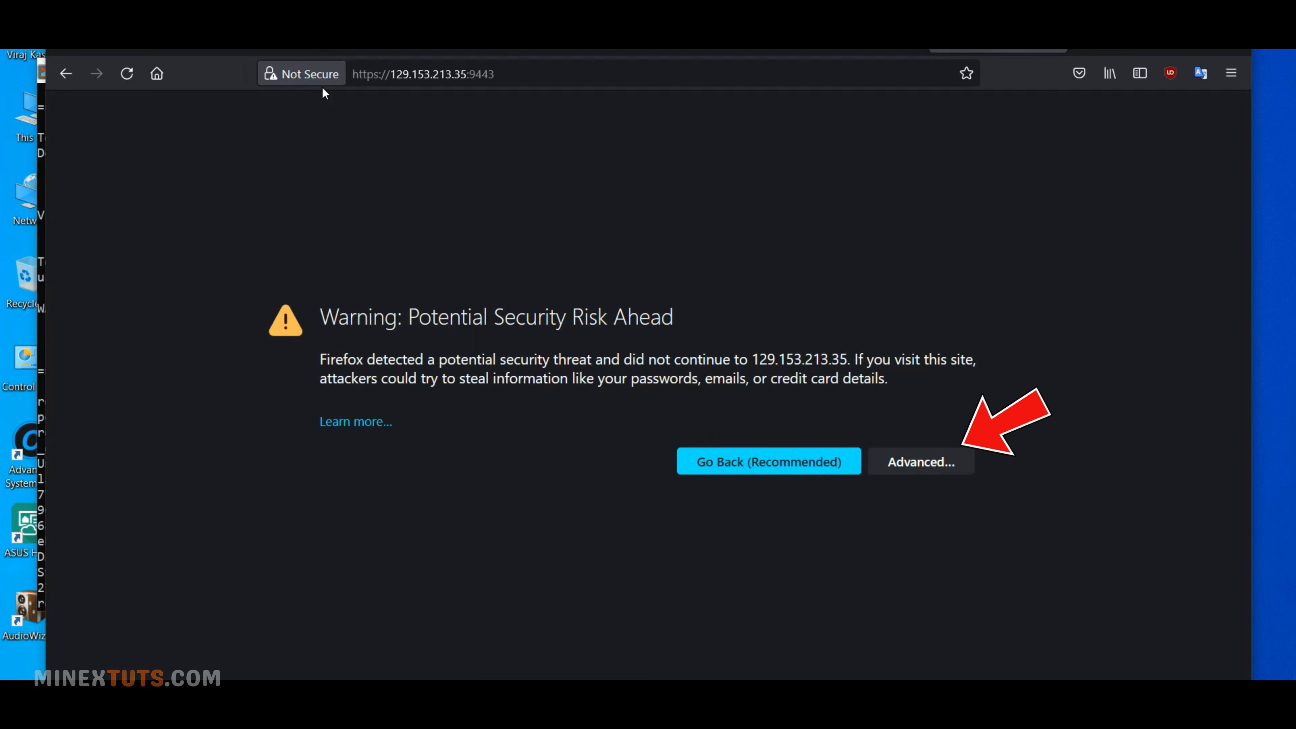
pyautogui.click(921, 461)
pyautogui.click(829, 627)
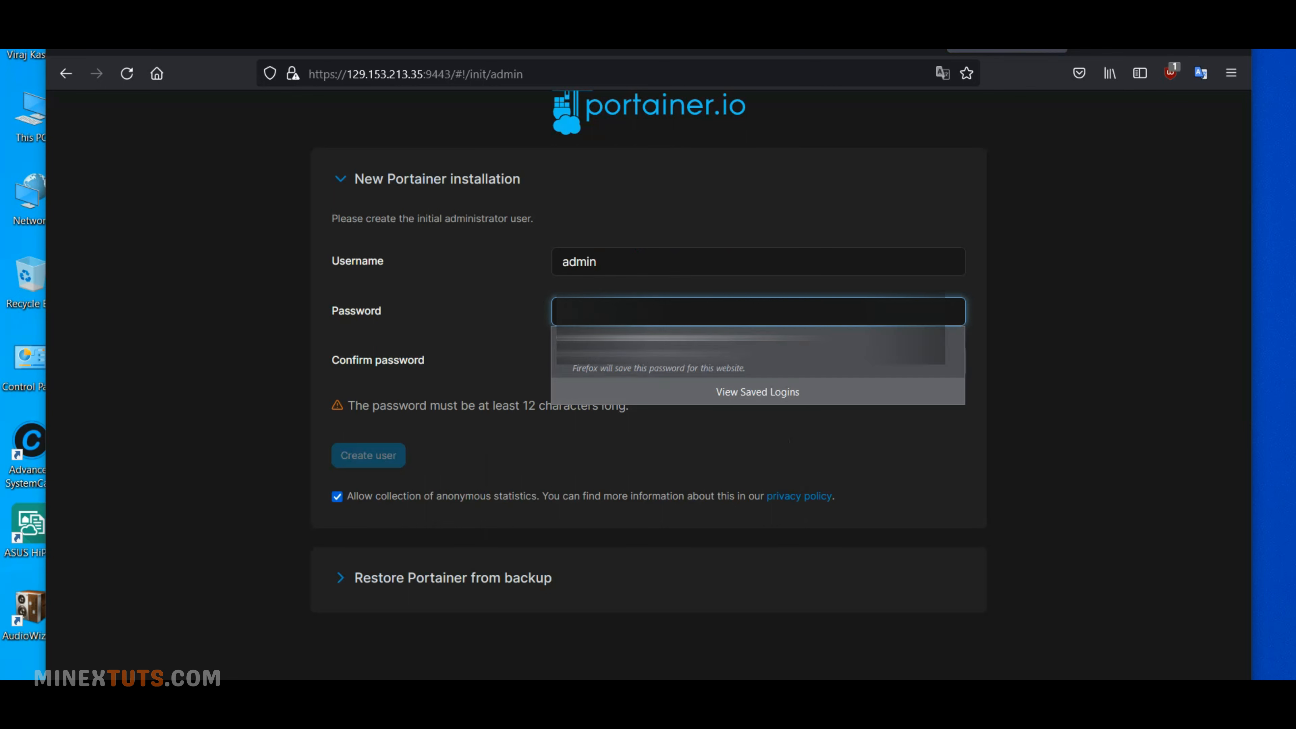
# Create the initial admin user with a password entered in both password fields, and decline updating the browser's saved login
pyautogui.click(714, 344)
pyautogui.moveTo(744, 312); pyautogui.dragTo(434, 324)
pyautogui.click(766, 362)
pyautogui.hotkey('ctrl', 'v')
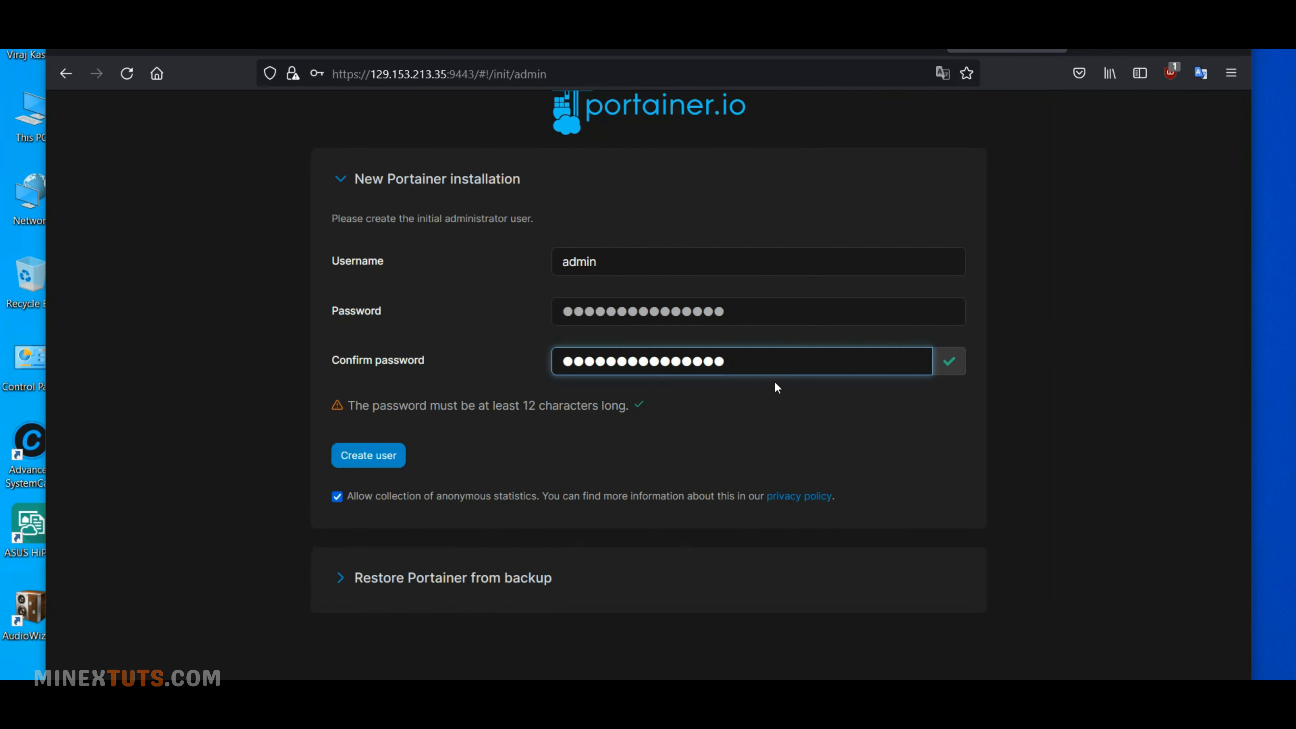
pyautogui.click(368, 455)
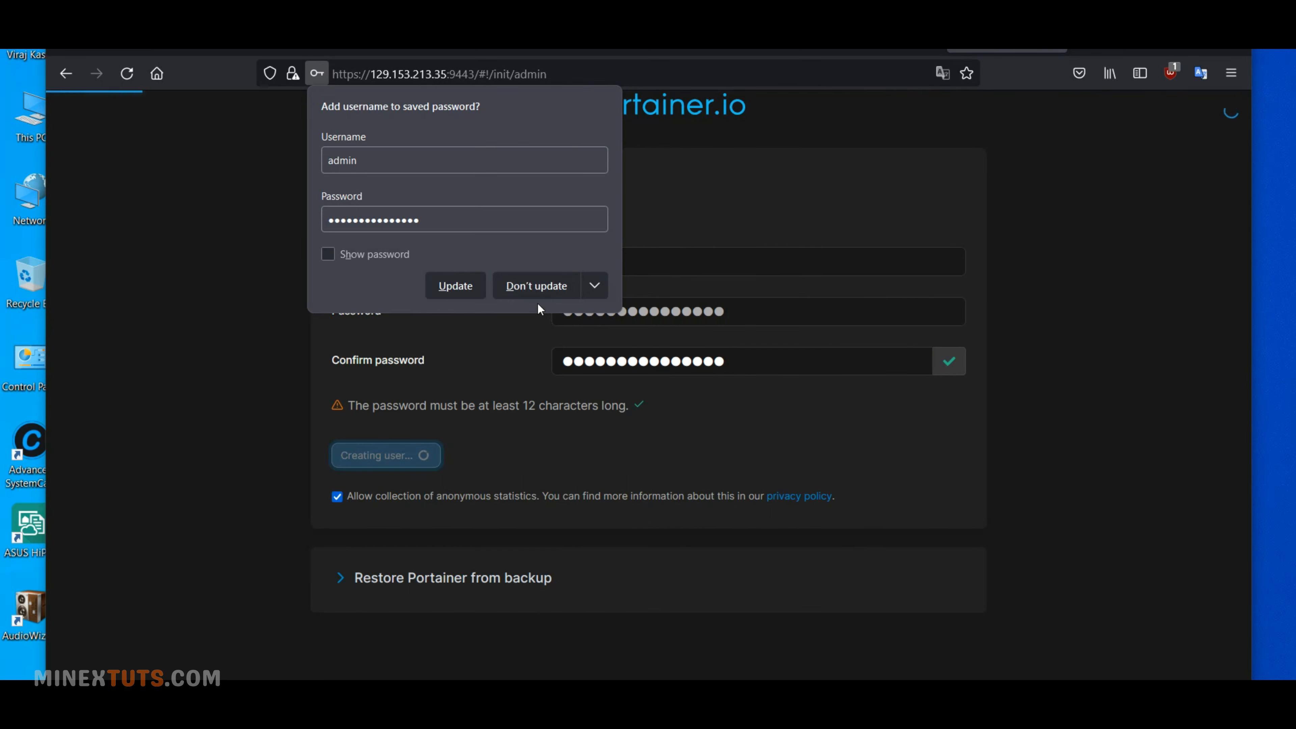
pyautogui.click(536, 289)
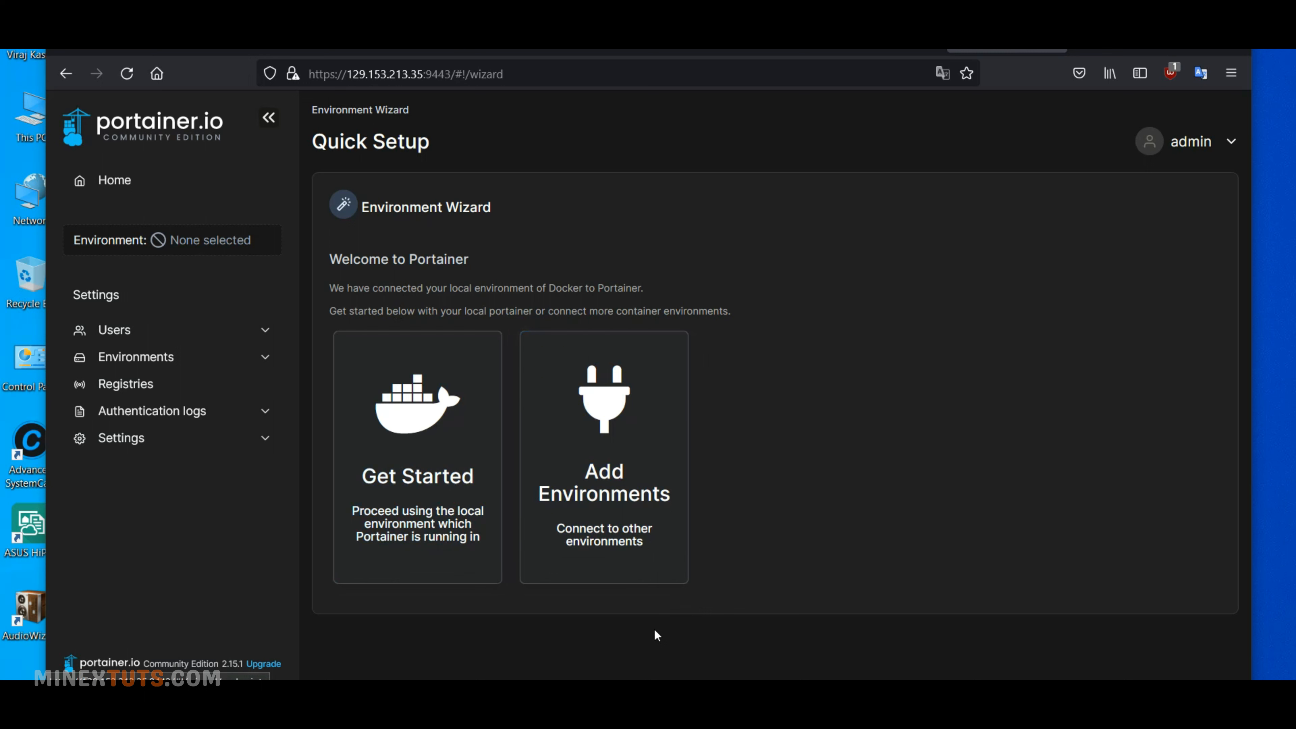
# Proceed with the local Docker environment and look over the options for adding another environment
pyautogui.click(460, 454)
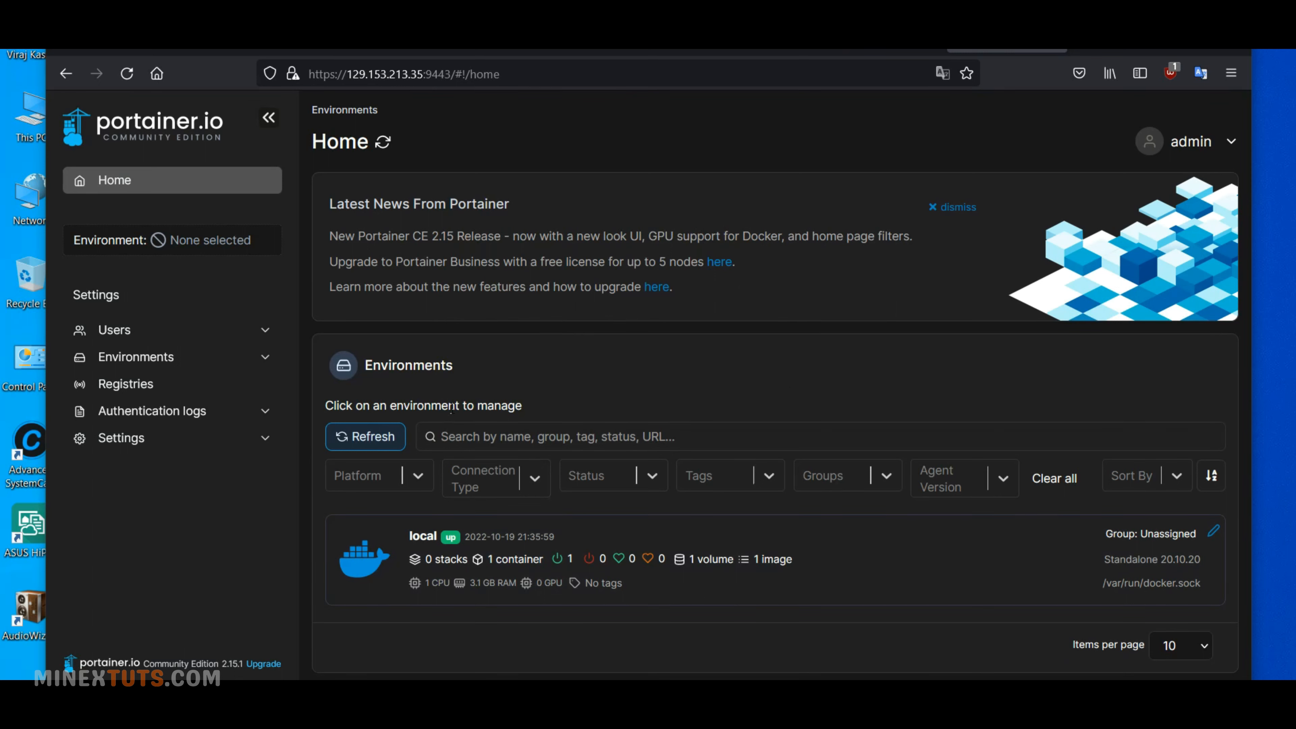
pyautogui.click(204, 369)
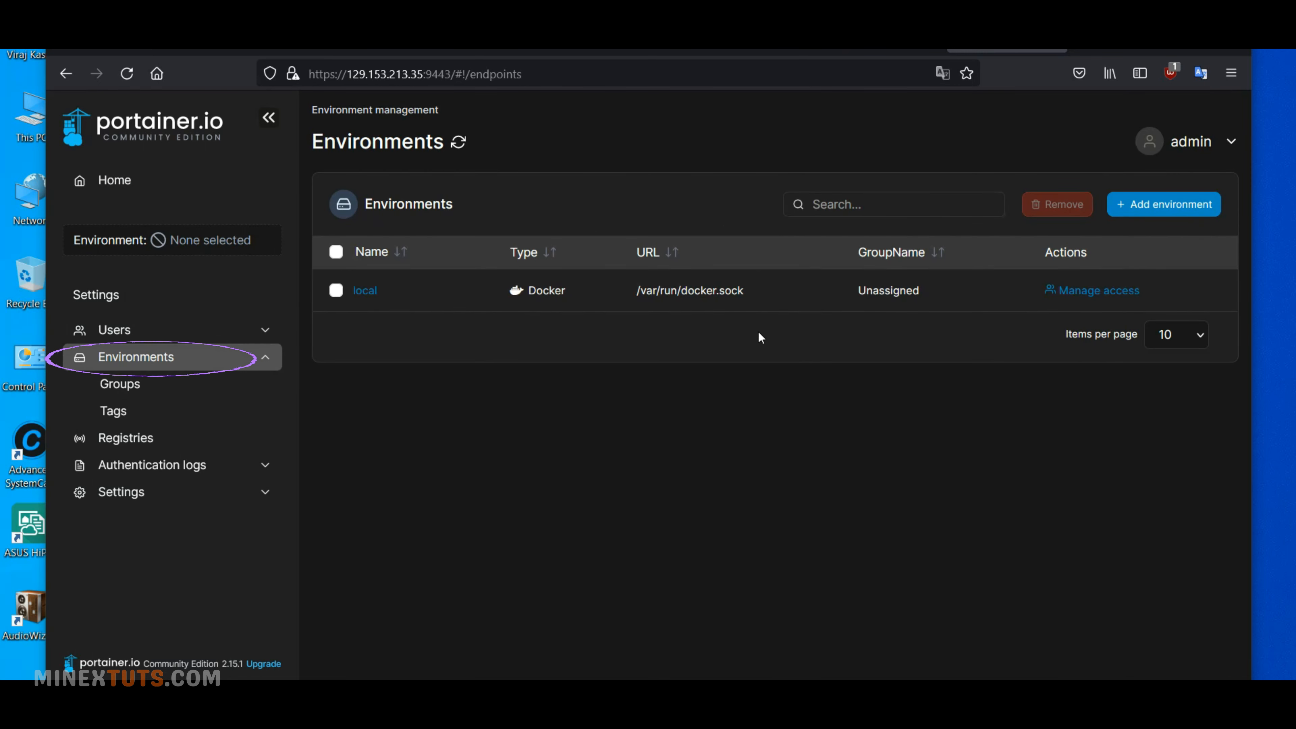
pyautogui.click(1162, 204)
pyautogui.scroll(-5, 602, 622)
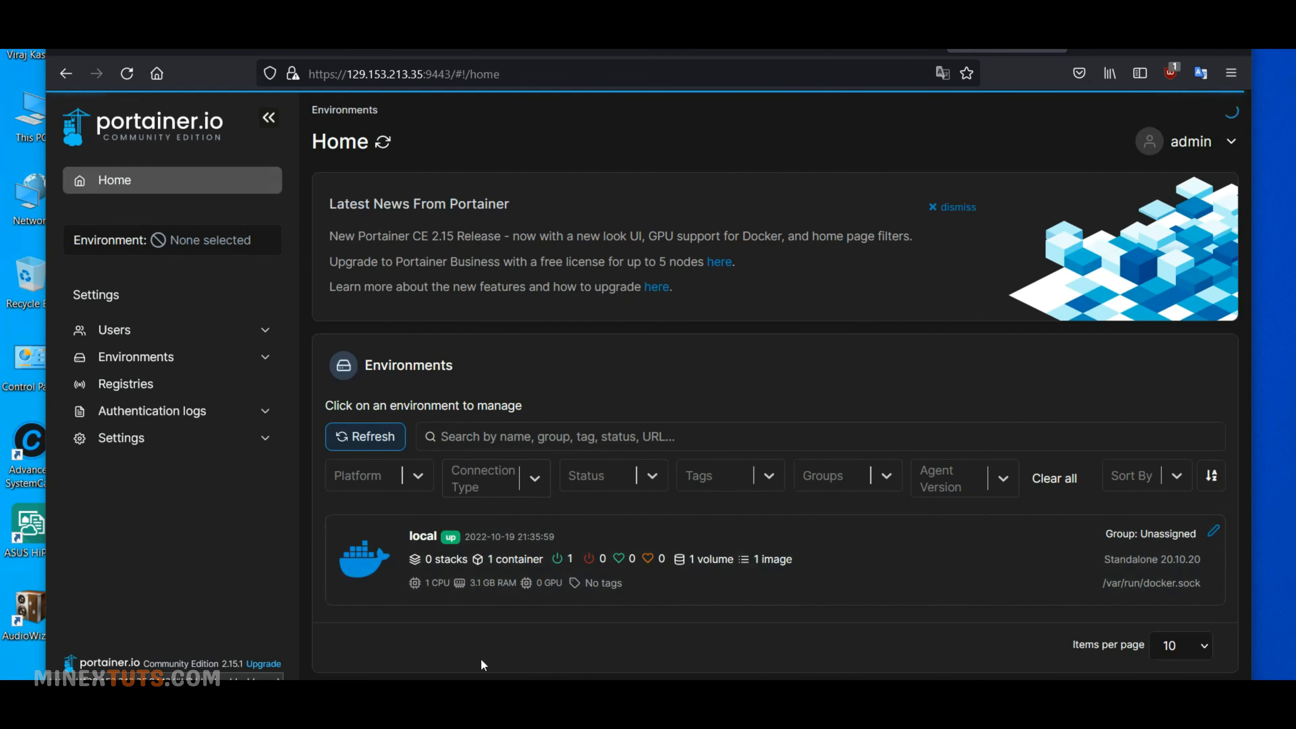
# Start a new container in the local environment and search Docker Hub for "kali", opening the kalilinux/kali-rolling image
pyautogui.click(984, 582)
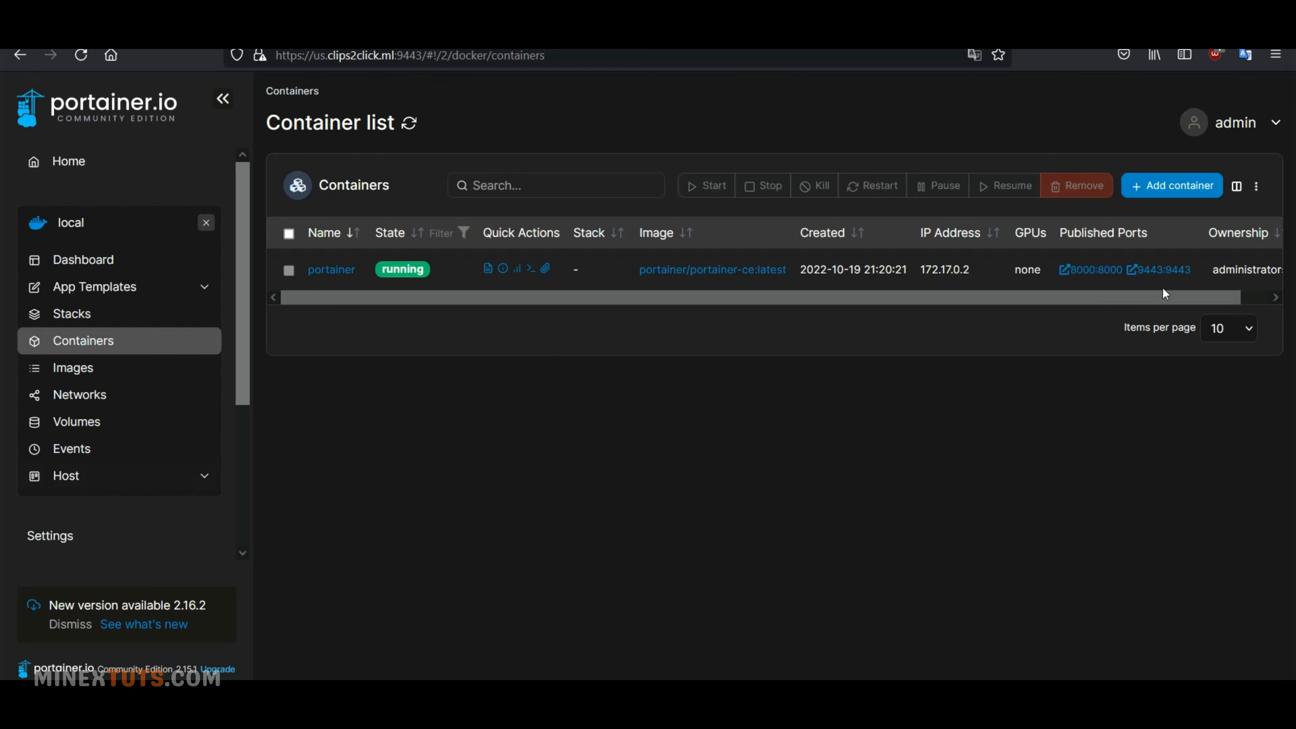
pyautogui.click(1189, 190)
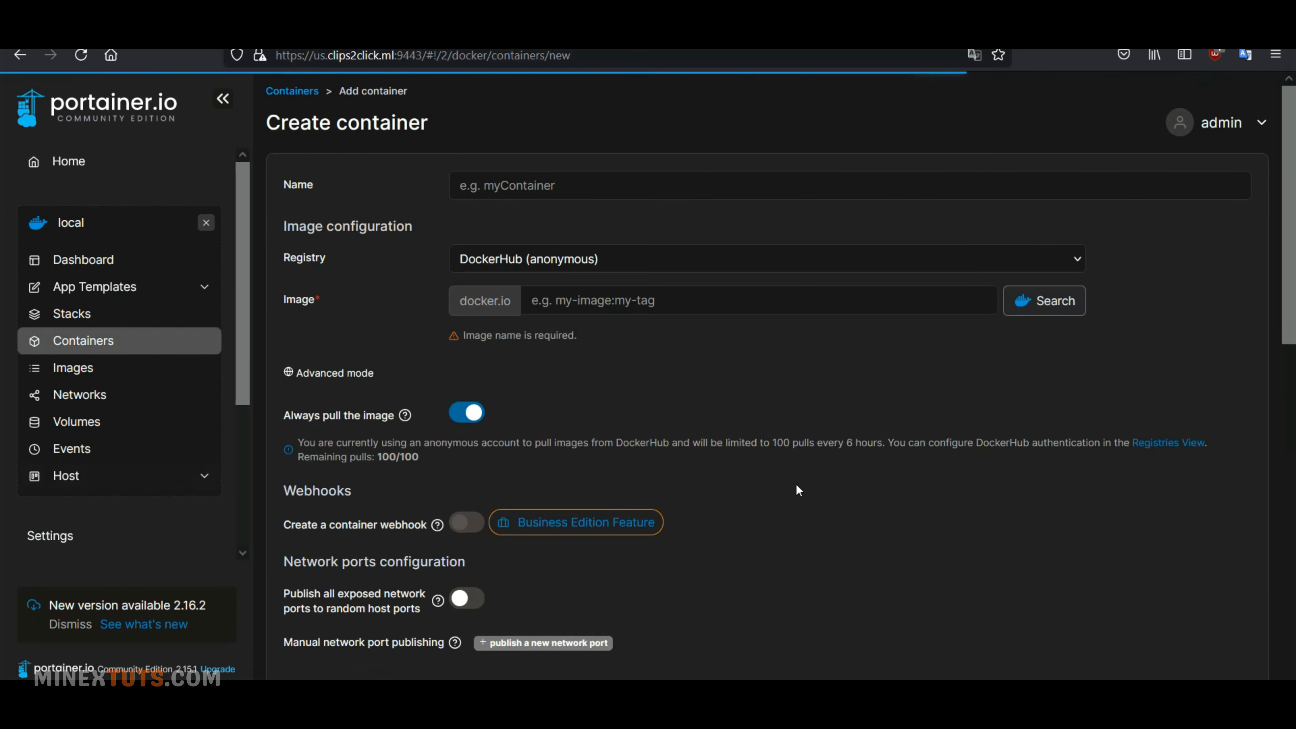
pyautogui.click(615, 303)
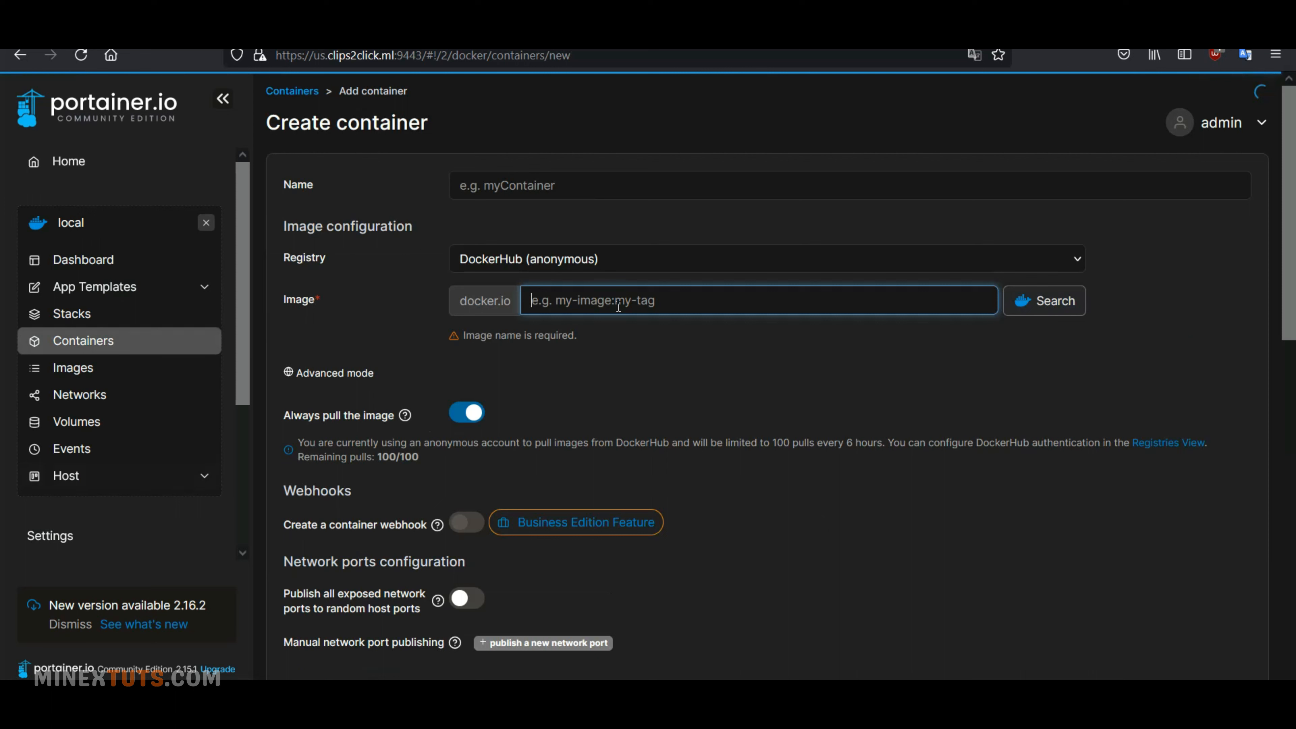
pyautogui.write('kali')
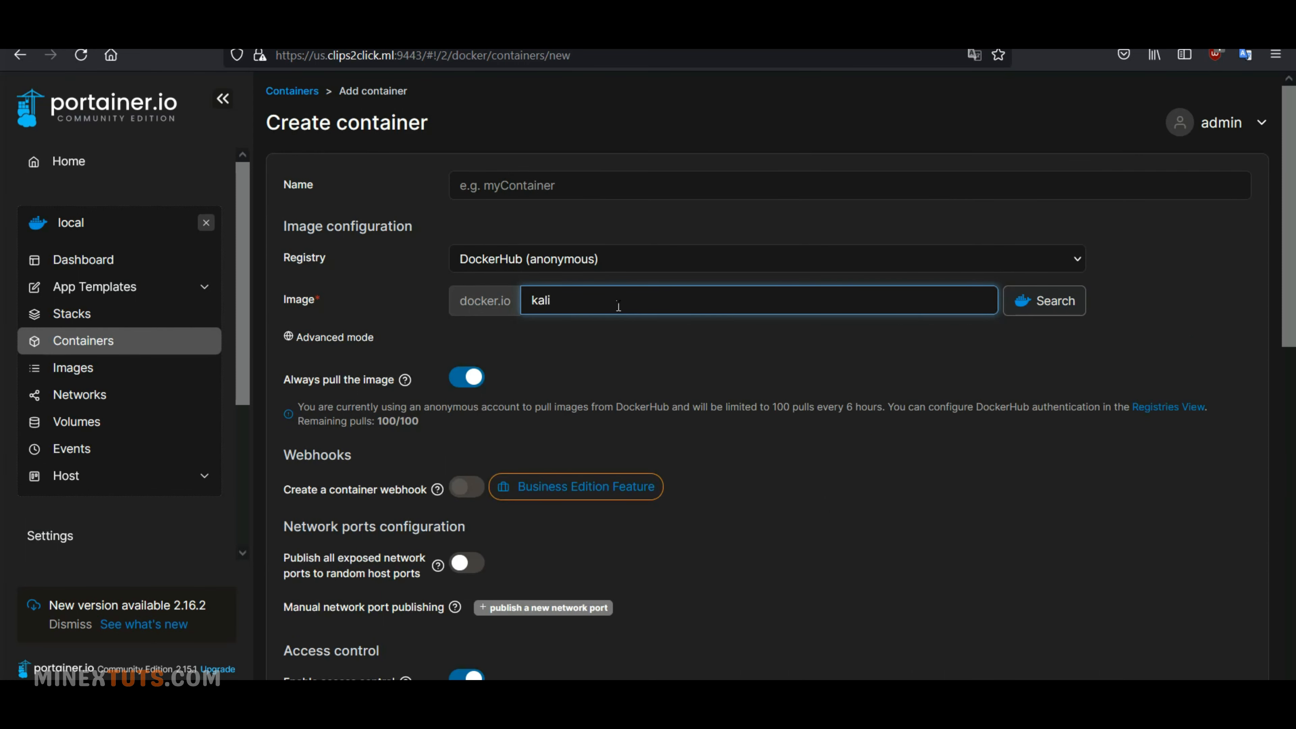
pyautogui.click(1028, 301)
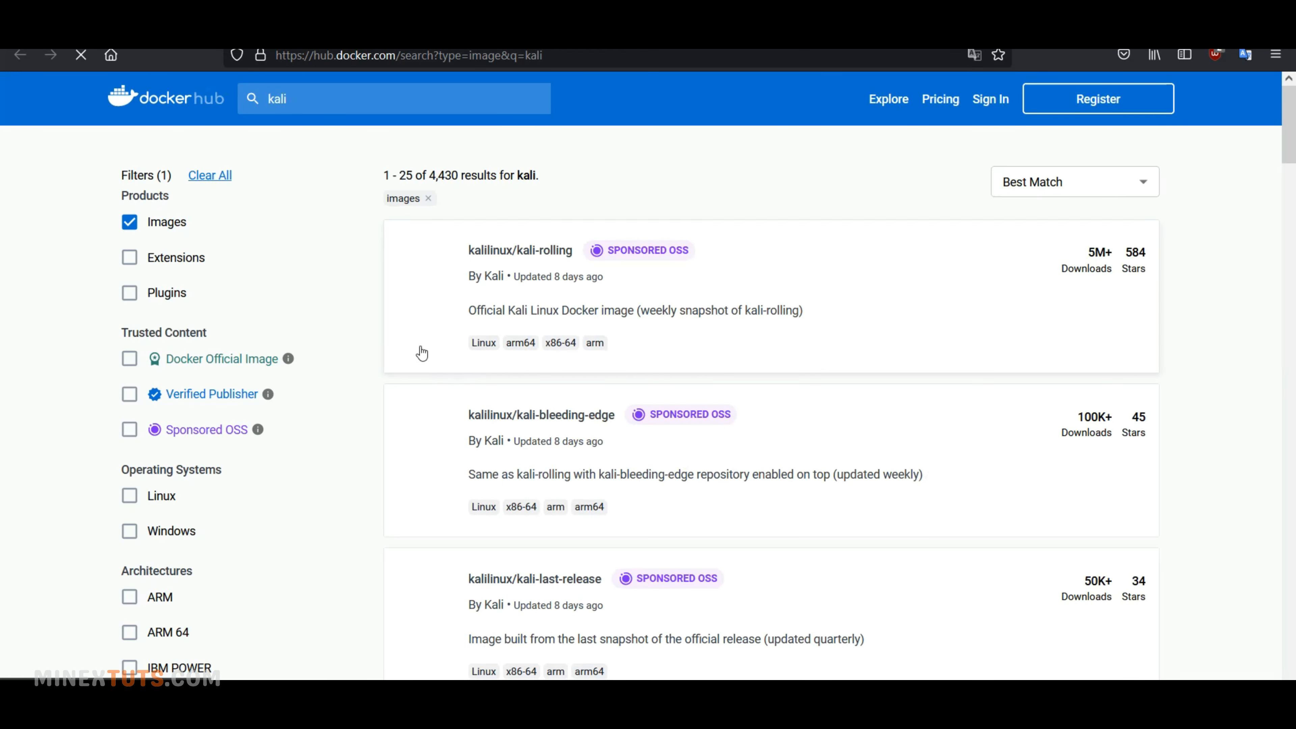
pyautogui.click(419, 352)
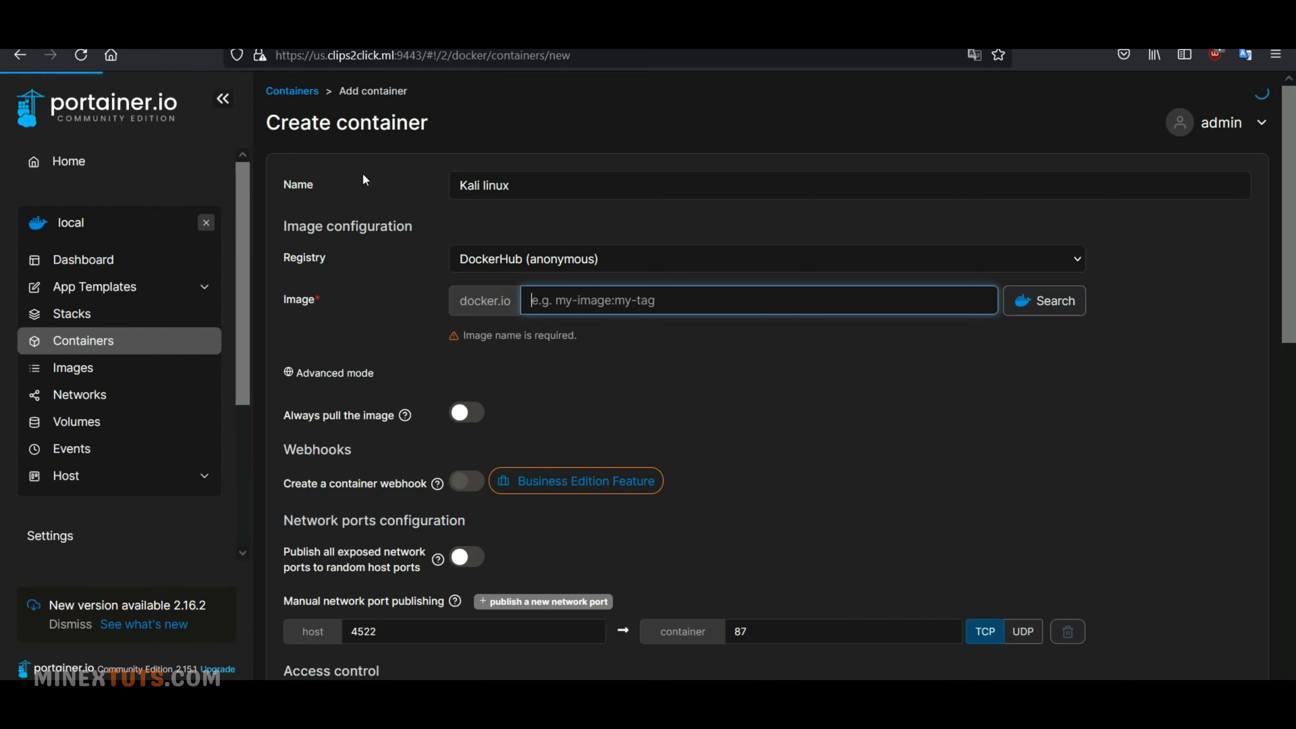
# Set the container's image to kalilinux/kali-rolling, removing the "docker pull" prefix from the pasted command
pyautogui.write('docker pull kalilinux/kali-rolling')
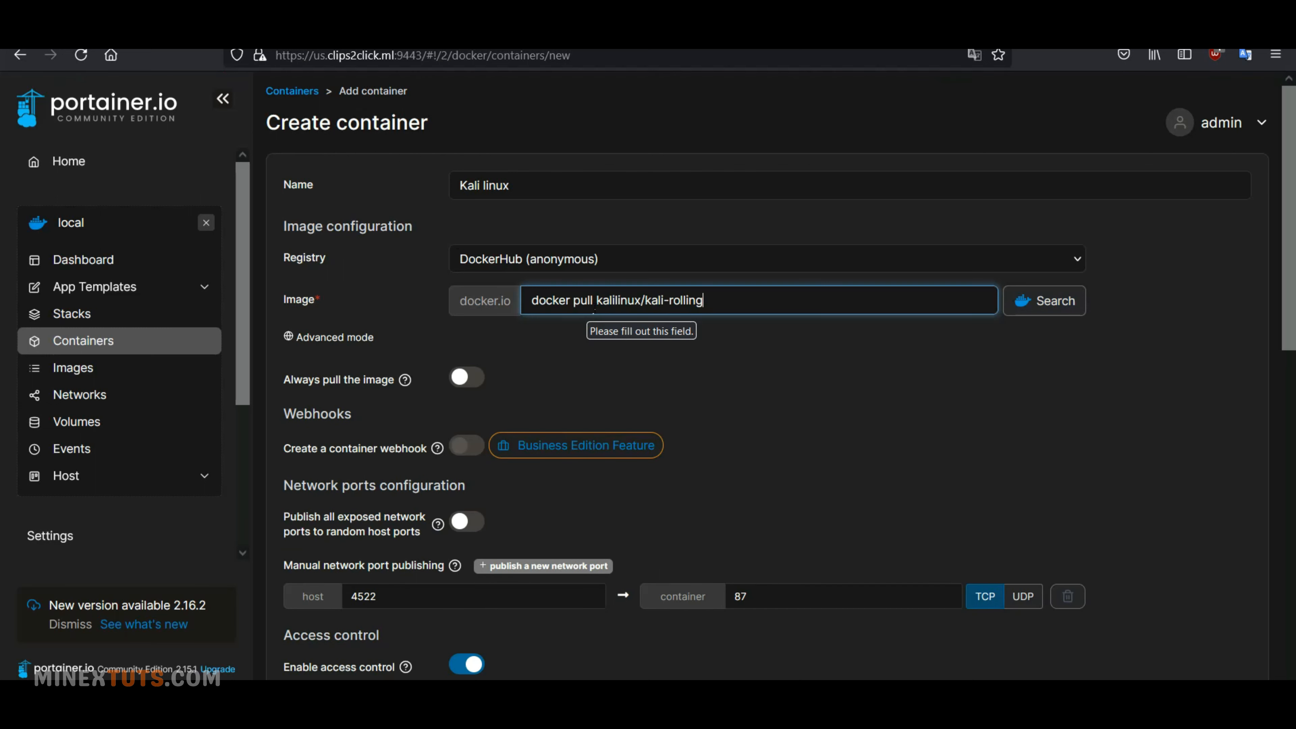
pyautogui.press('BackSpace')
pyautogui.press('BackSpace')
pyautogui.press('BackSpace')
pyautogui.press('BackSpace')
pyautogui.press('BackSpace')
pyautogui.press('BackSpace')
pyautogui.press('BackSpace')
pyautogui.press('BackSpace')
pyautogui.press('BackSpace')
pyautogui.press('BackSpace')
pyautogui.press('BackSpace')
pyautogui.press('BackSpace')
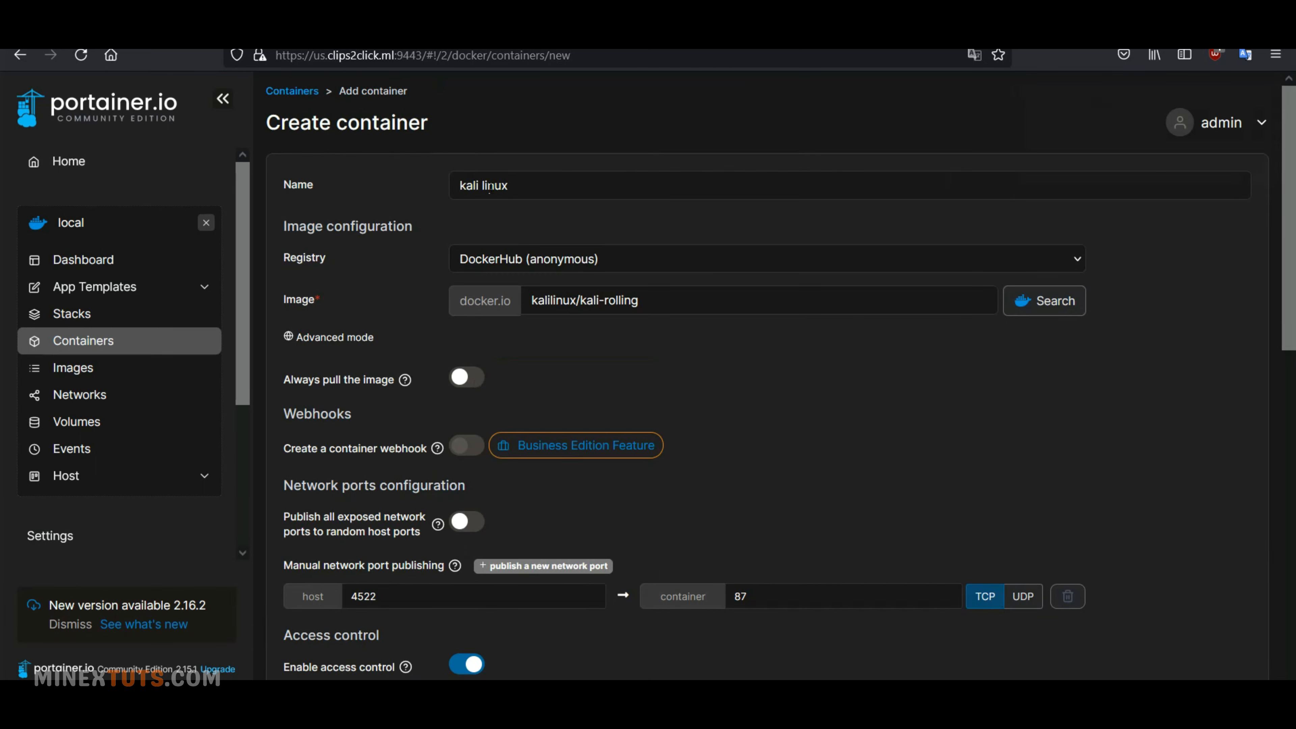
# Name the container kali_linux and deploy it
pyautogui.click(487, 186)
pyautogui.press('BackSpace')
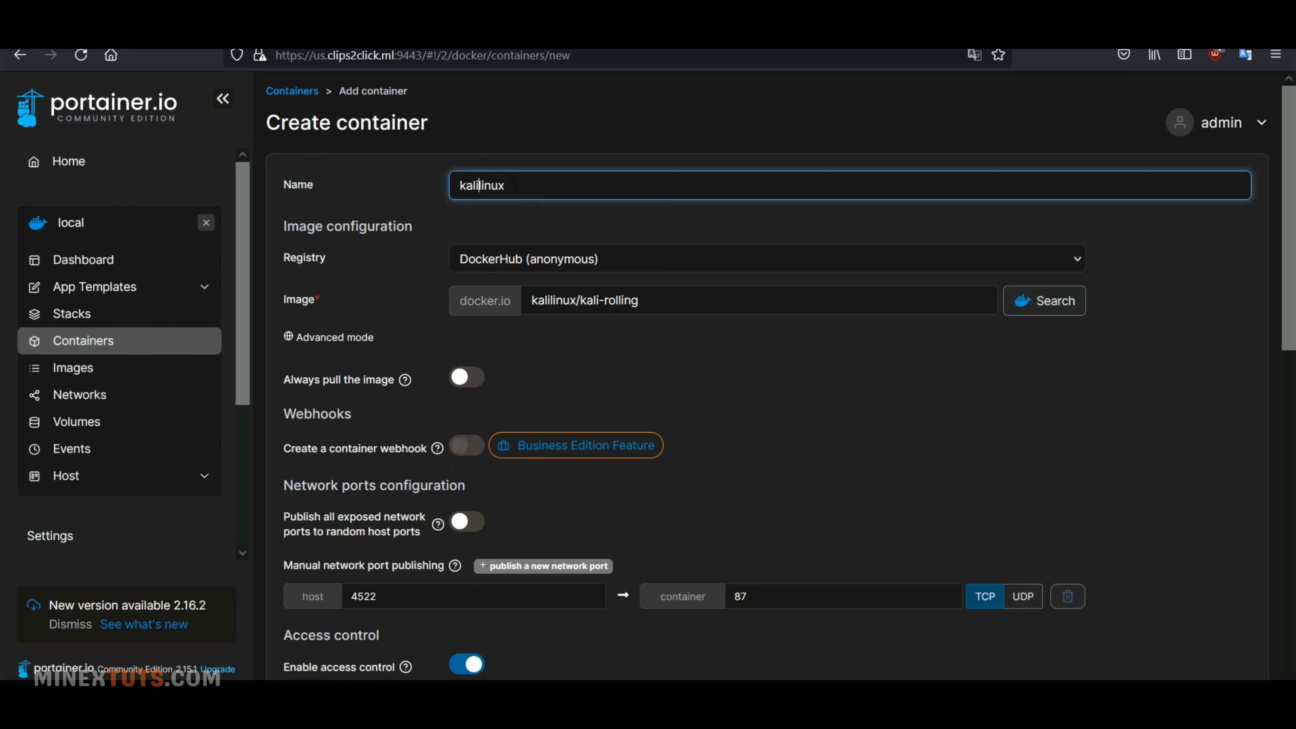
pyautogui.write('_')
pyautogui.scroll(-5, 366, 465)
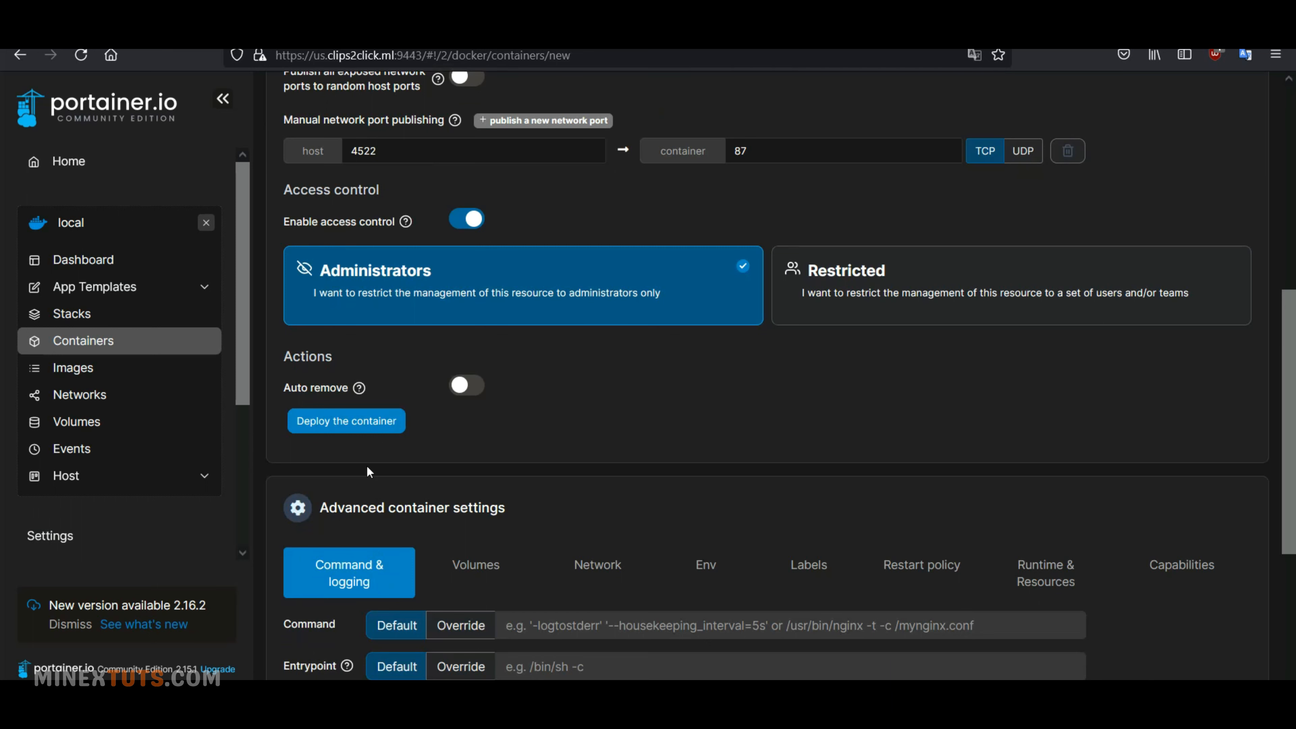
pyautogui.click(357, 420)
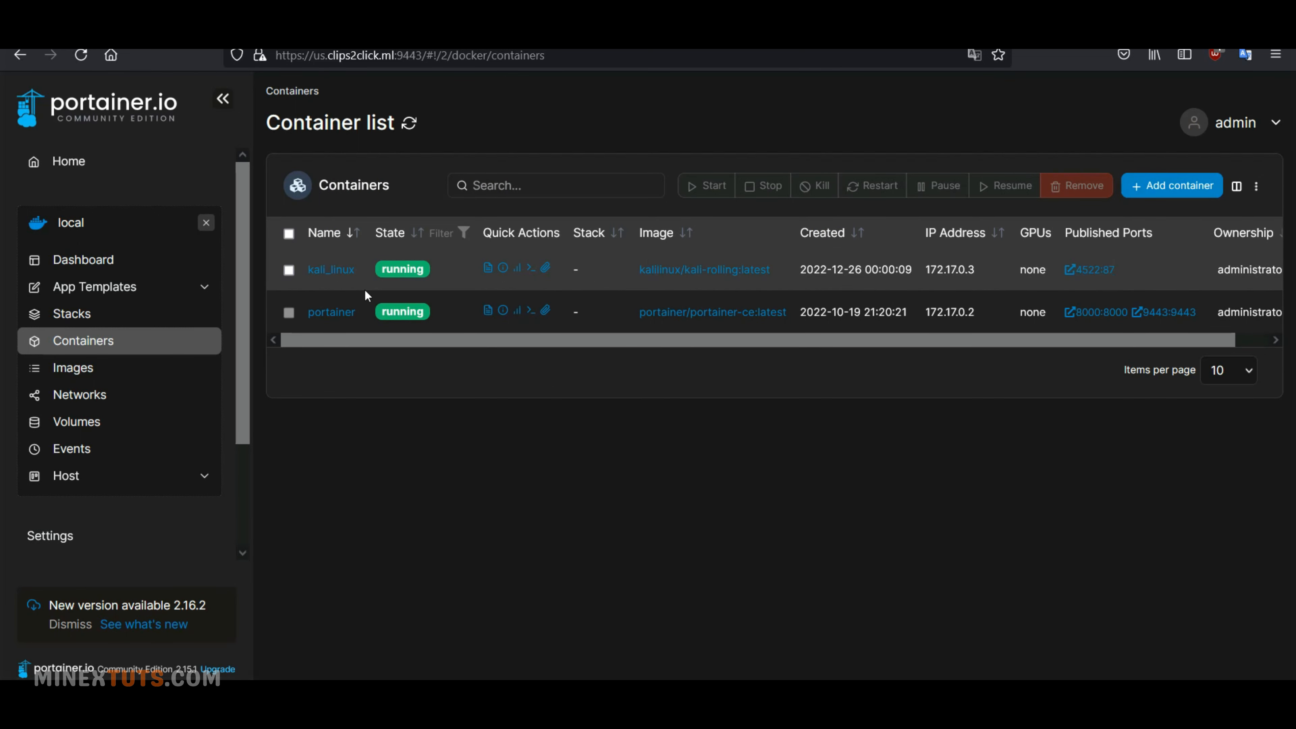
# Connect to the kali_linux container's console using /bin/bash and submit a few empty lines to test the prompt
pyautogui.click(531, 268)
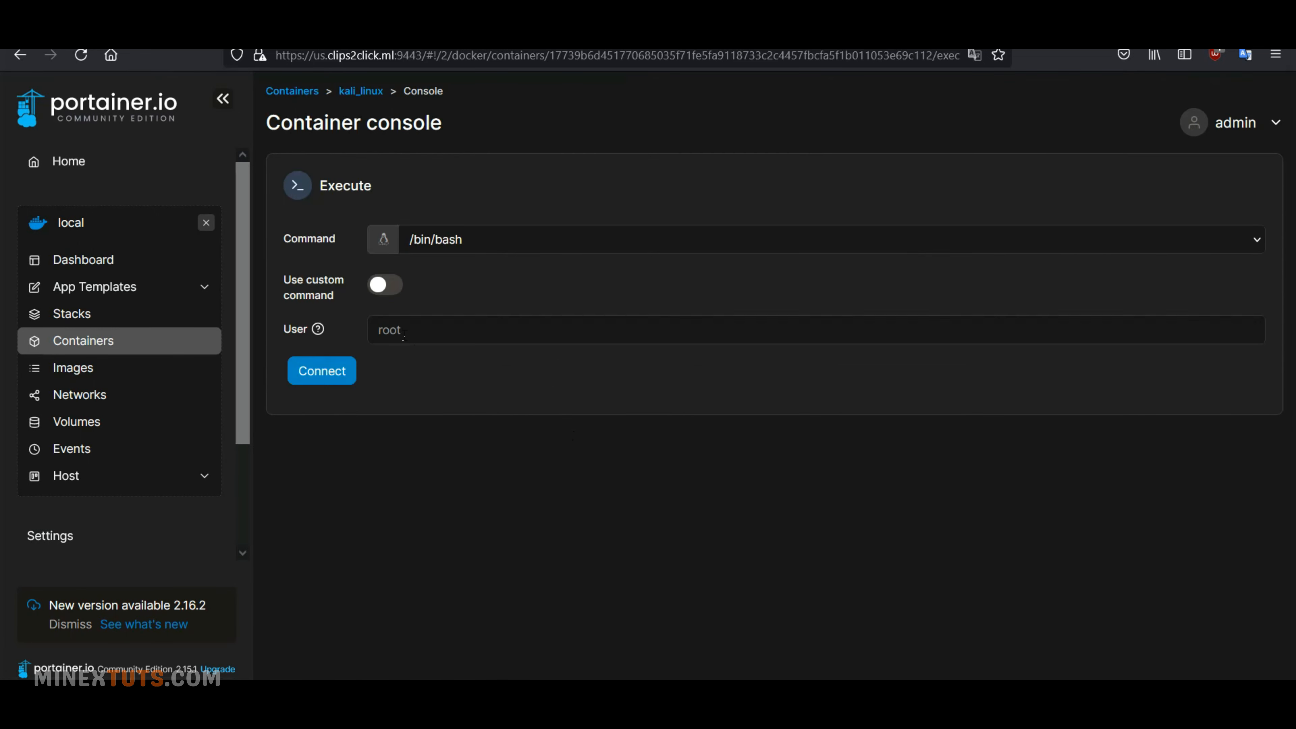
pyautogui.click(321, 371)
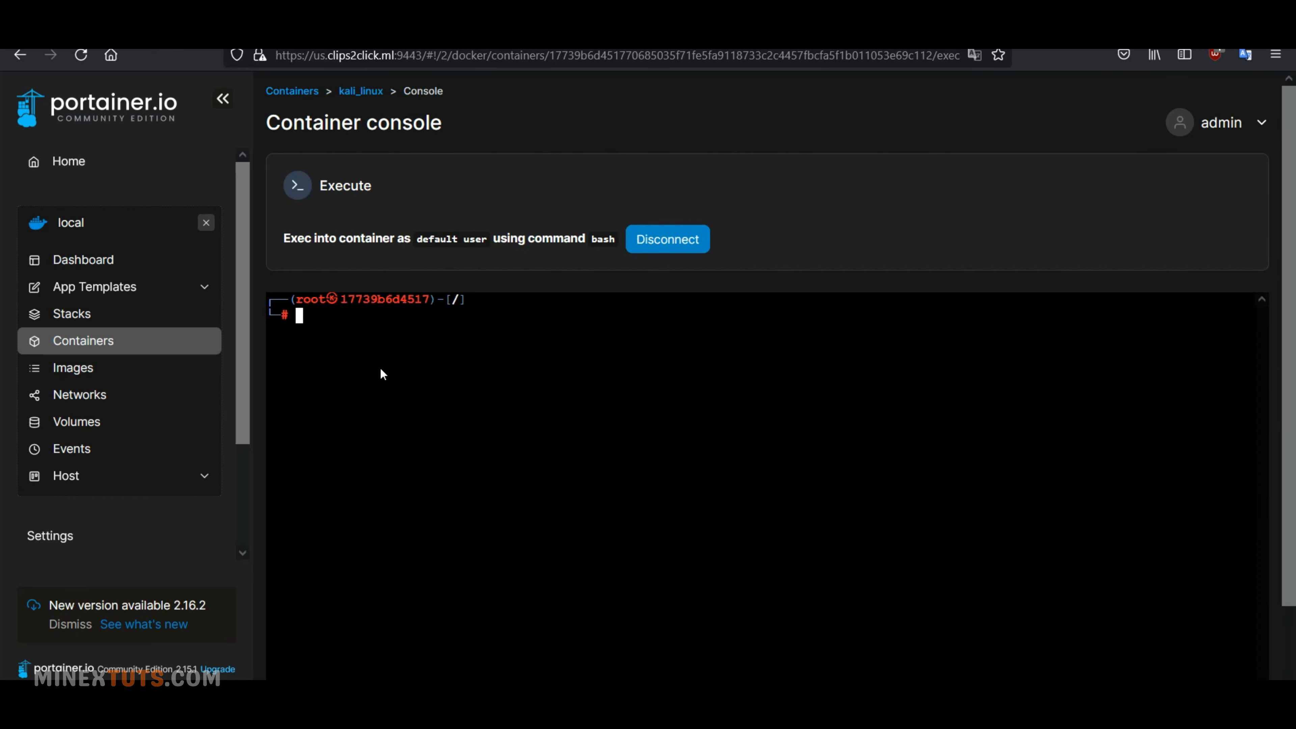
pyautogui.press('Return')
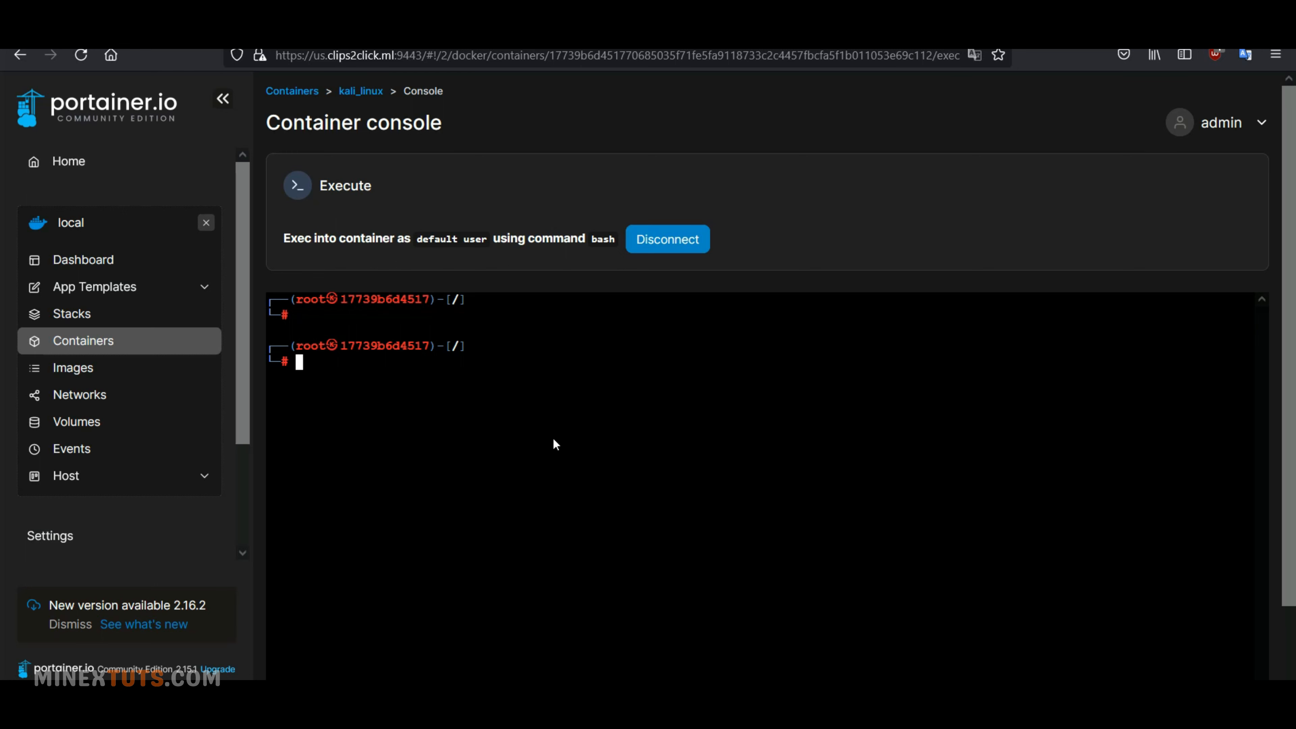
pyautogui.press('Return')
pyautogui.press('Return')
pyautogui.press('Return')
pyautogui.press('Return')
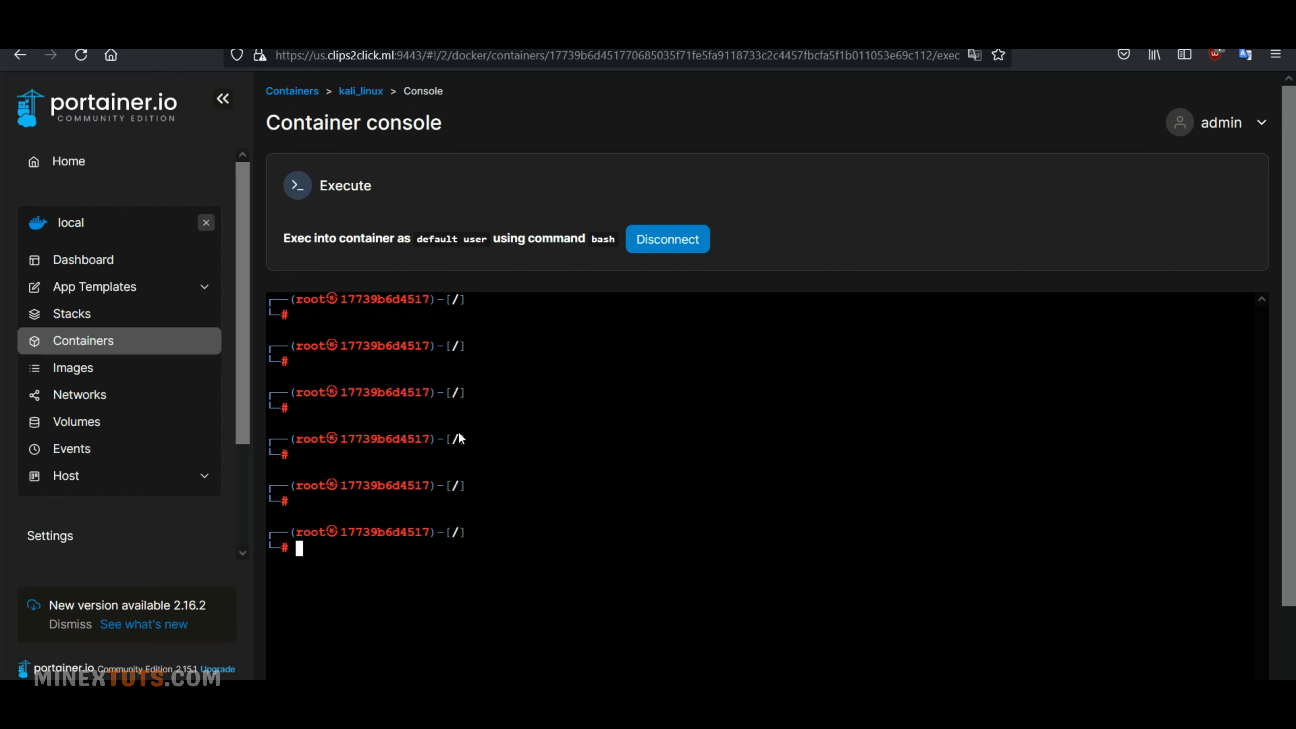
# Disconnect the kali_linux console session and return to the container list
pyautogui.click(682, 240)
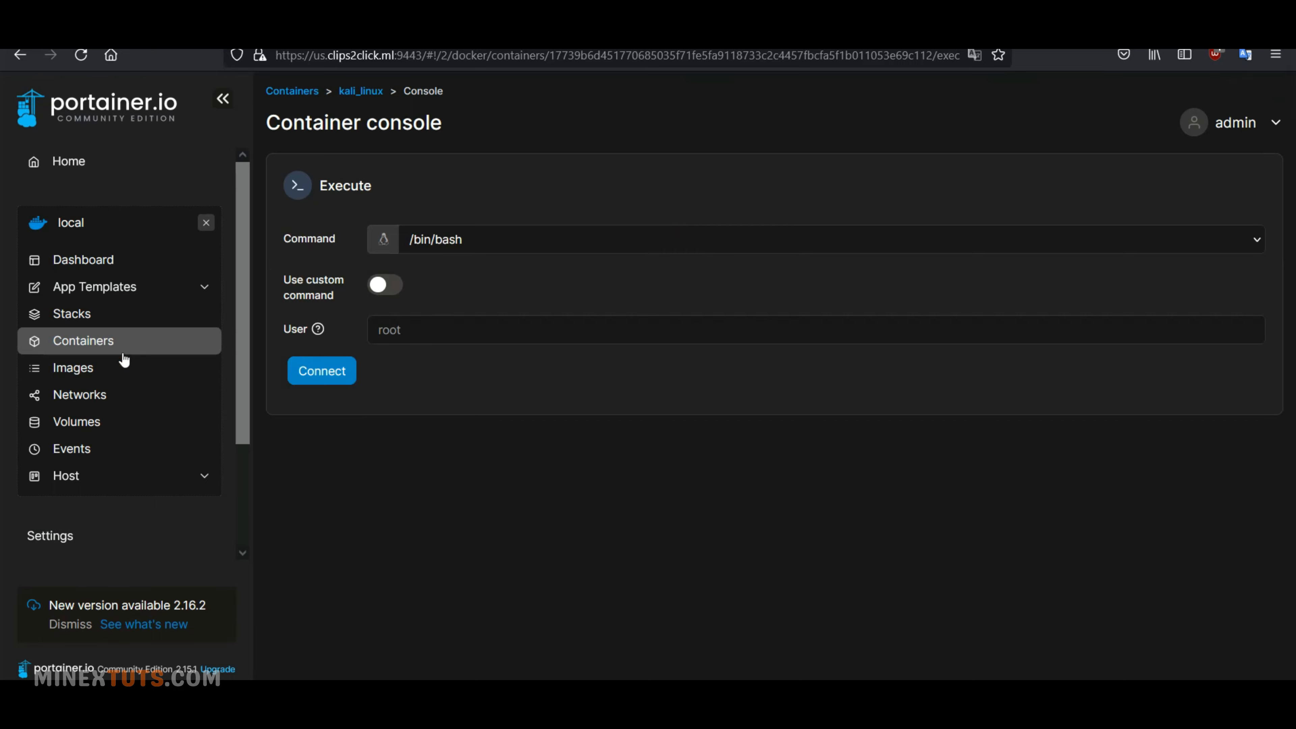
pyautogui.click(122, 344)
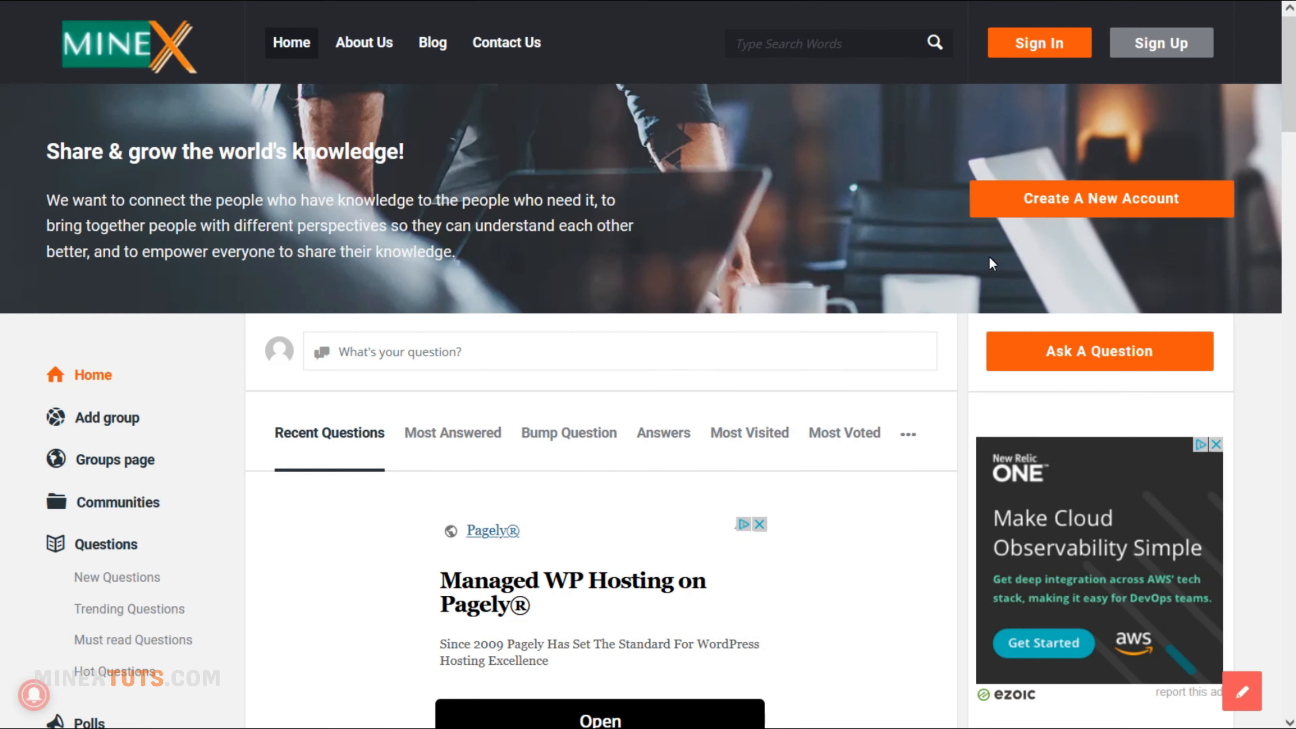
# On the MineX website, open the form for asking a question and look through its fields
pyautogui.click(1028, 346)
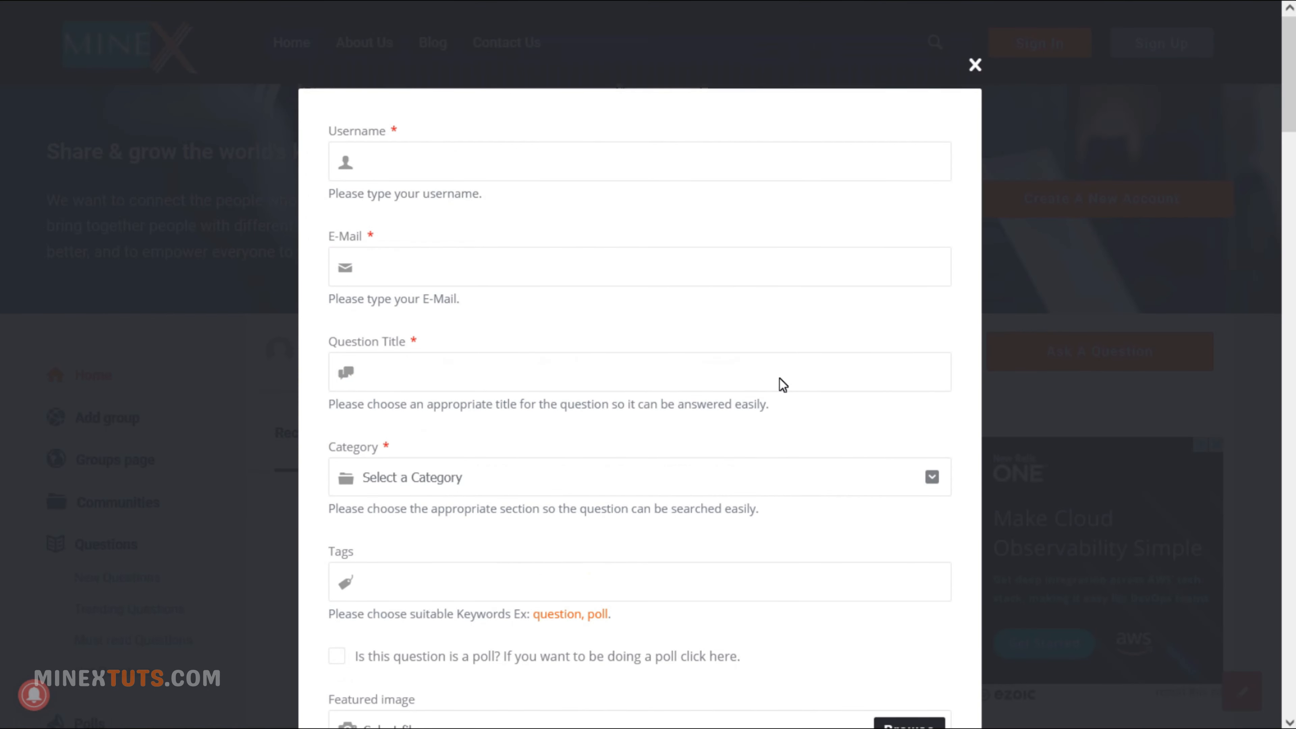
pyautogui.scroll(-3, 775, 386)
pyautogui.scroll(-5, 771, 380)
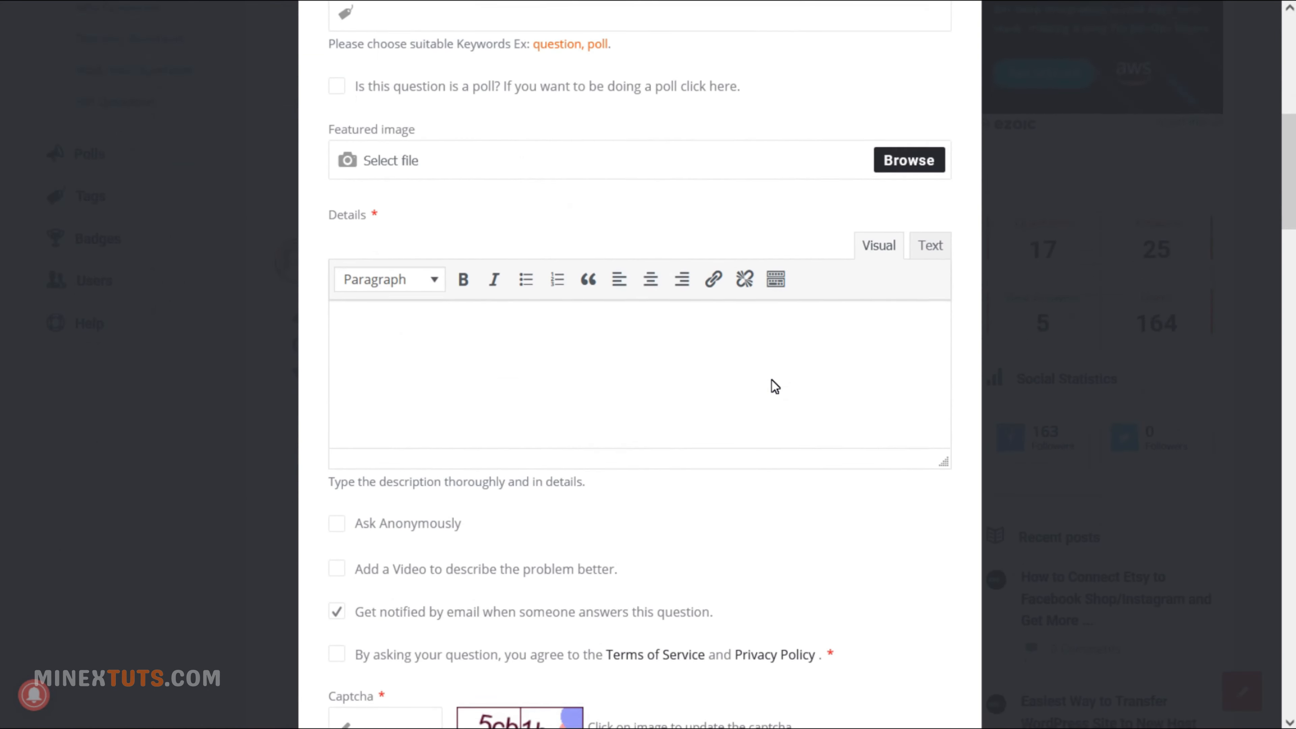
pyautogui.scroll(-1, 771, 379)
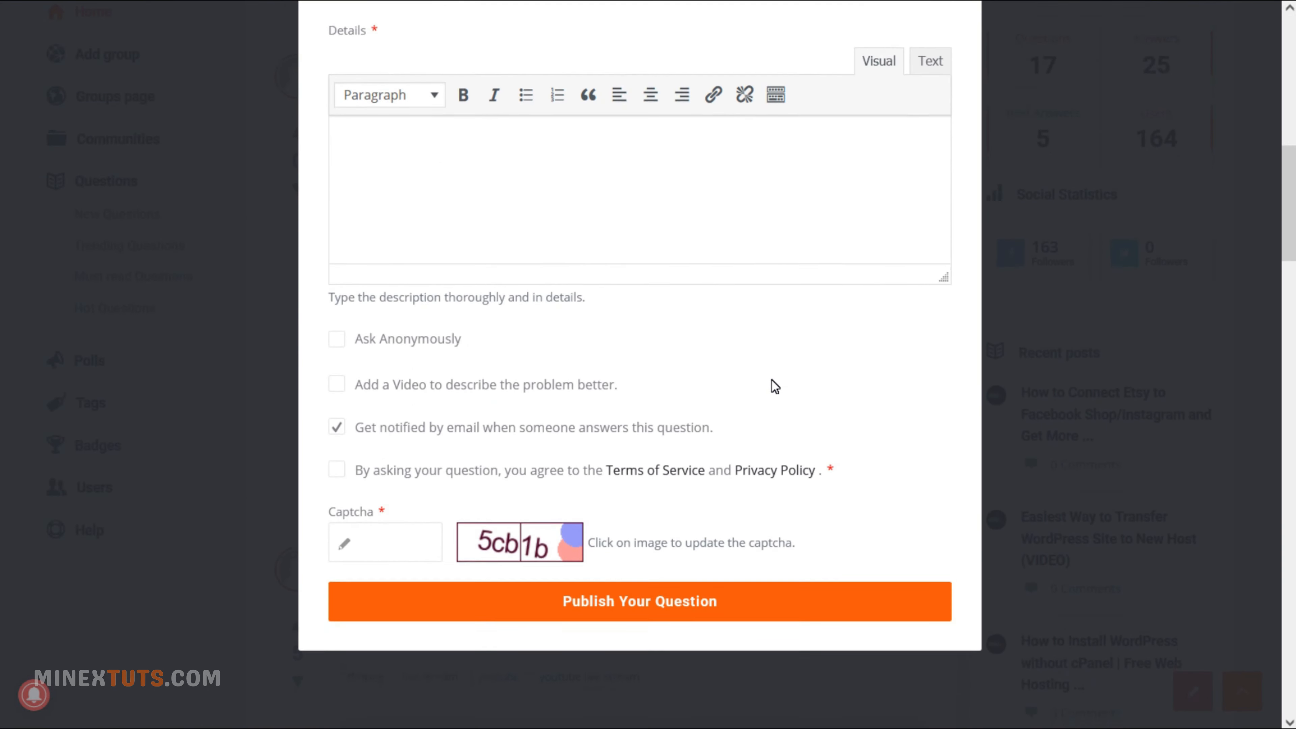